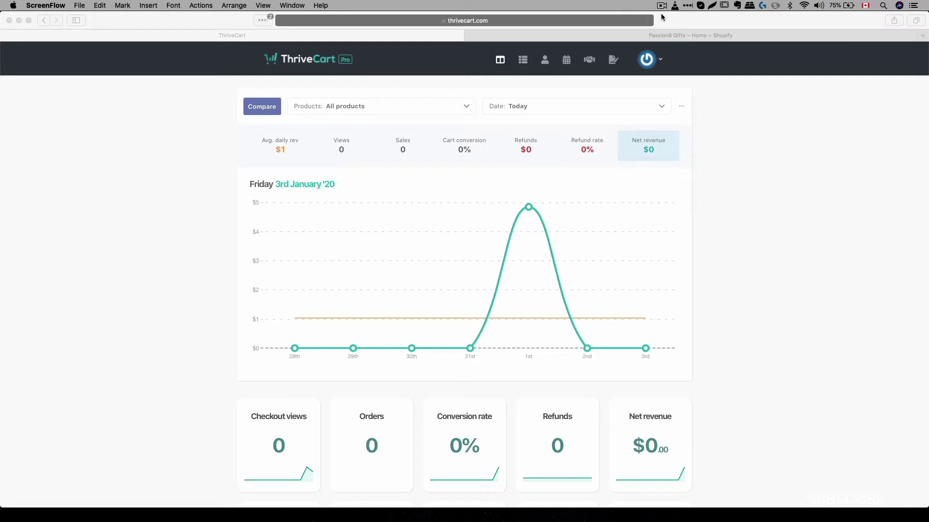
# Go through account Settings to the integrations and show Fulfillment services (Shopify, Printful, ShipStation, Zapier).
pyautogui.click(733, 165)
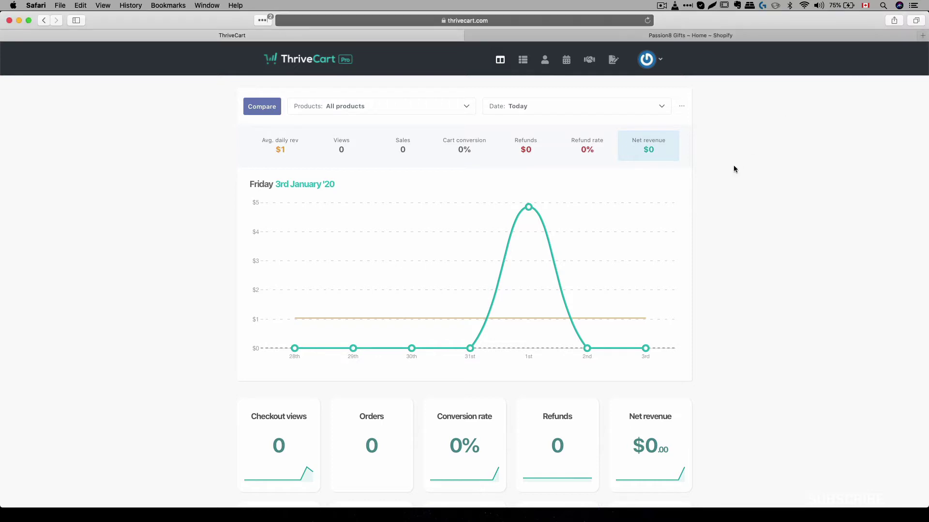
pyautogui.click(648, 60)
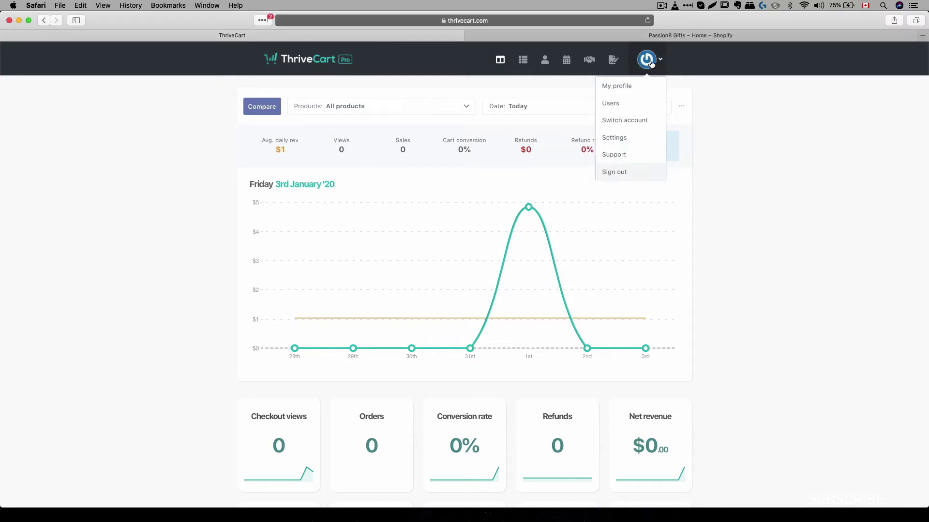
pyautogui.click(625, 138)
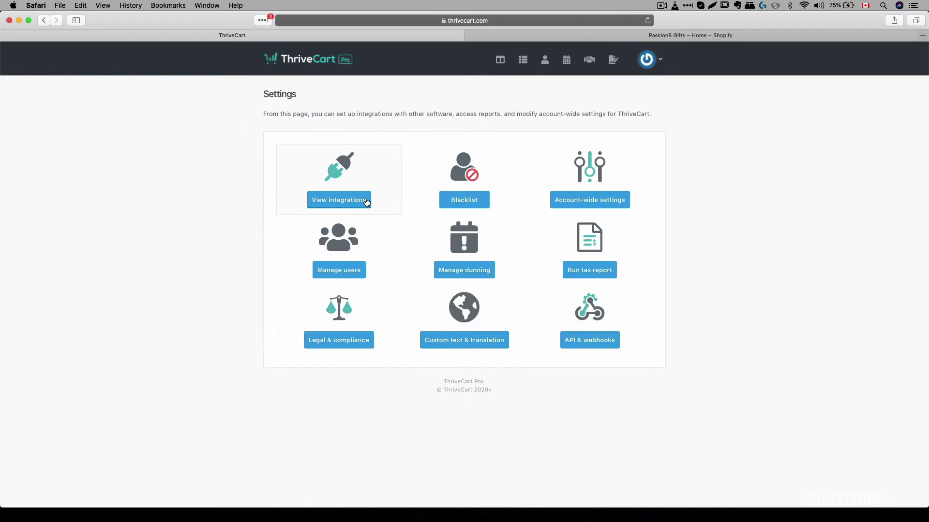
pyautogui.click(341, 209)
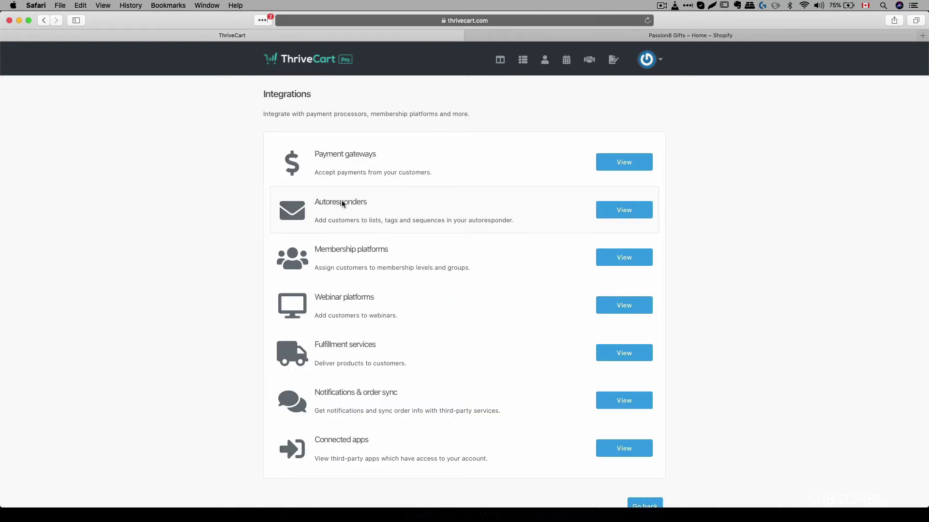
pyautogui.scroll(-1, 361, 169)
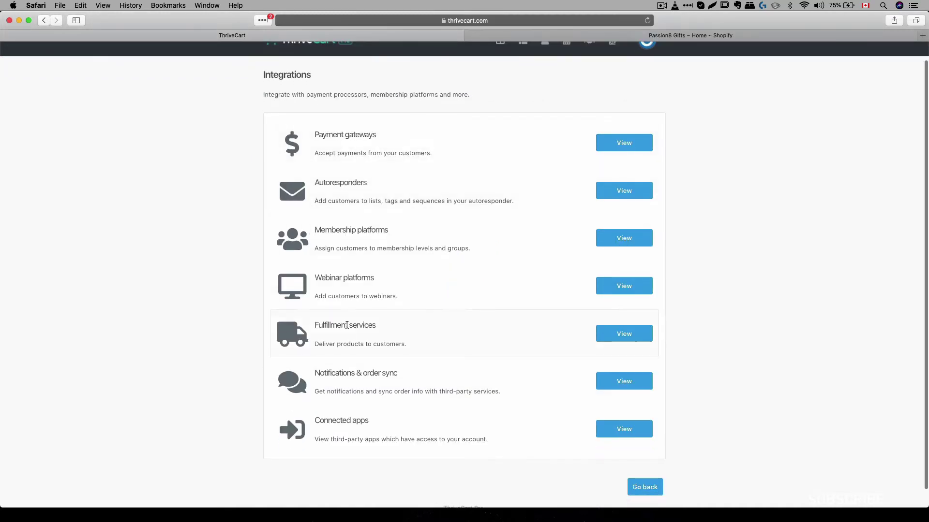
pyautogui.click(628, 334)
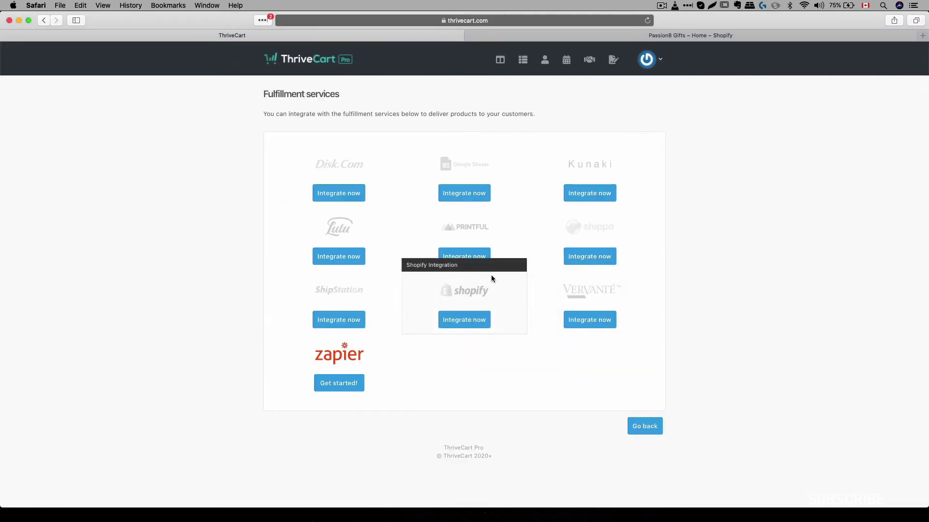
# Start the Shopify integration and connect a Shopify account, bringing up the store URL prompt.
pyautogui.click(472, 324)
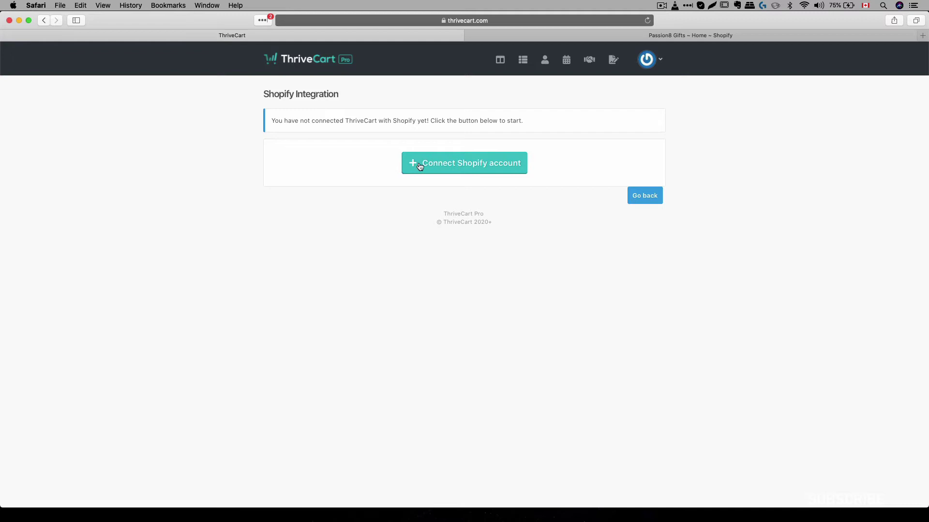
pyautogui.click(449, 172)
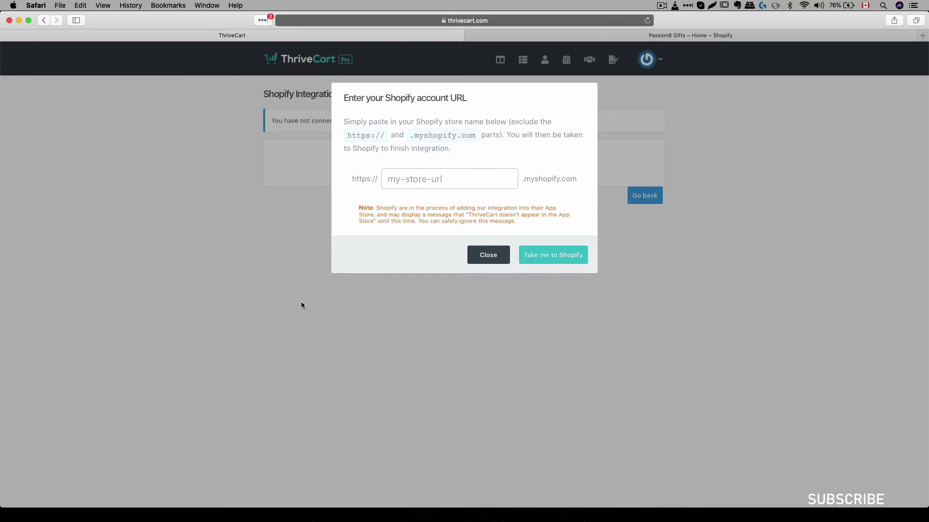
# Select the store's myshopify name in the Shopify admin web address, then return to ThriveCart's store URL field.
pyautogui.click(545, 35)
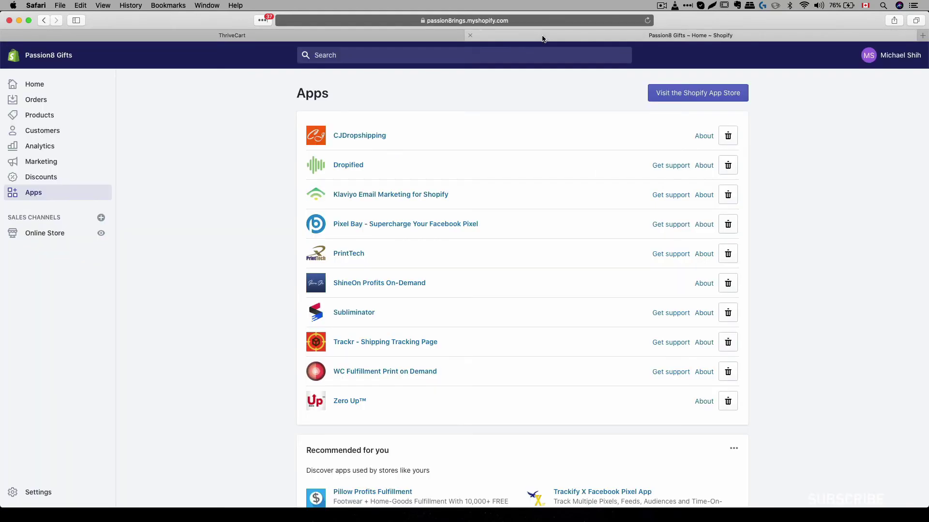
pyautogui.click(468, 22)
pyautogui.click(362, 21)
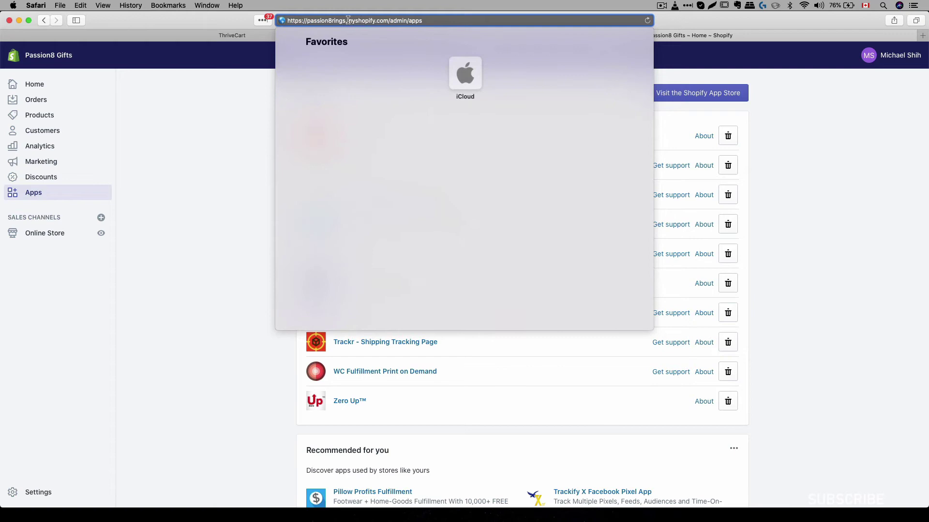
pyautogui.moveTo(346, 20); pyautogui.dragTo(306, 20)
pyautogui.click(343, 20)
pyautogui.moveTo(346, 21); pyautogui.dragTo(306, 20)
pyautogui.press('super+c')
pyautogui.click(233, 35)
pyautogui.click(407, 168)
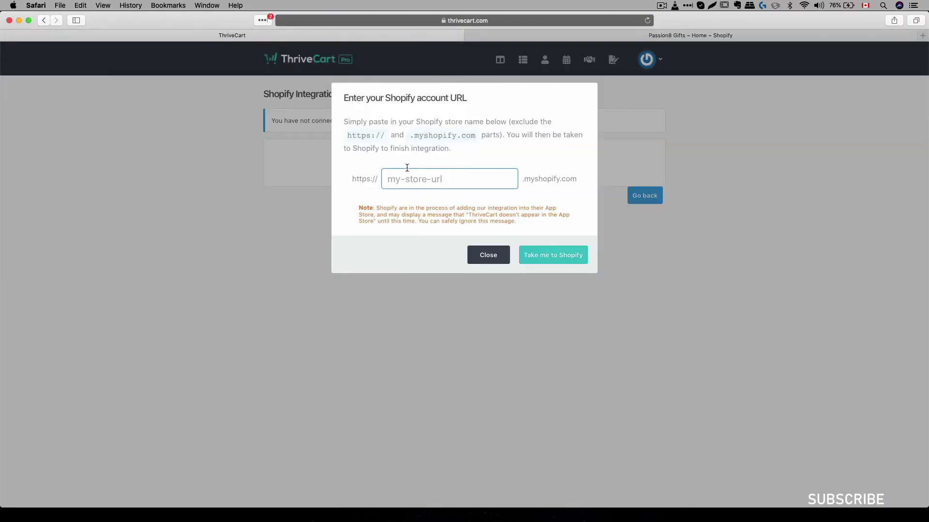
# Paste the store name, continue to Shopify and install the unlisted ThriveCart app.
pyautogui.press('super+v')
pyautogui.click(557, 260)
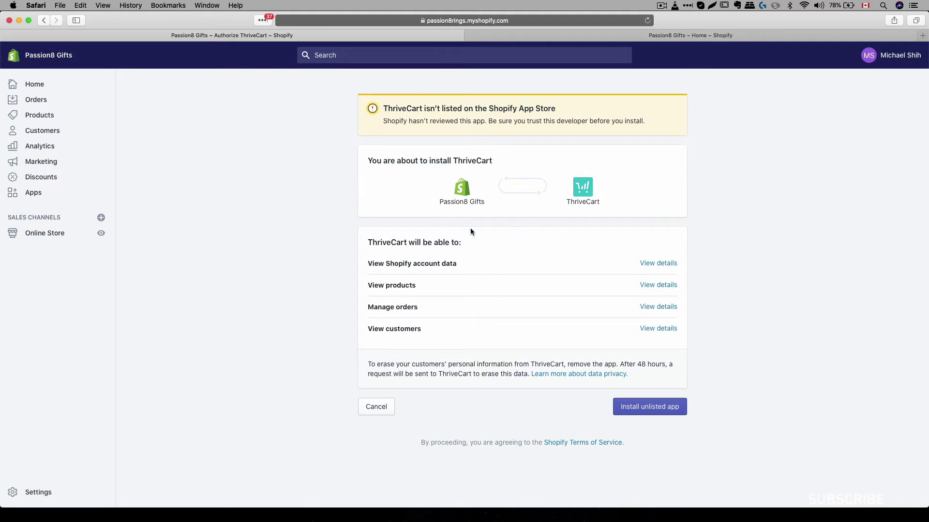
pyautogui.click(641, 411)
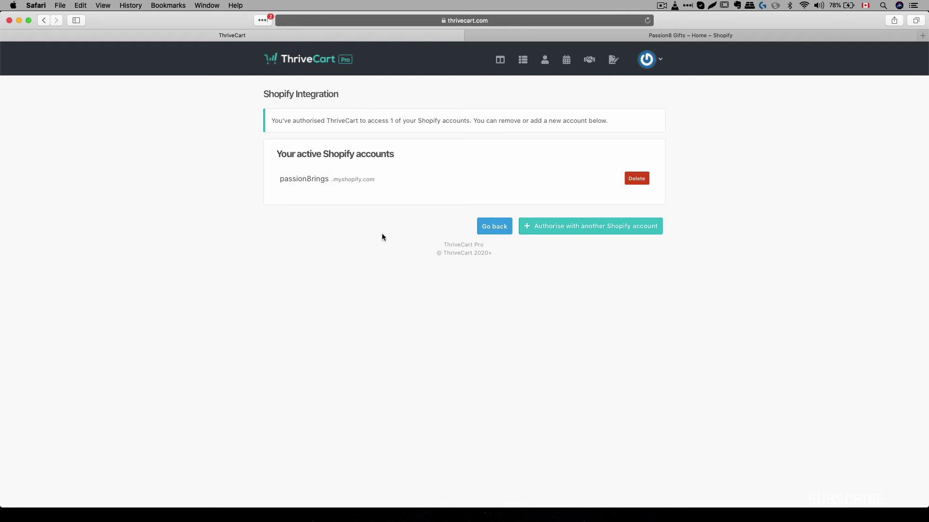
# Minimize Safari and bring Chrome's ThriveCart Products list to the front.
pyautogui.click(20, 23)
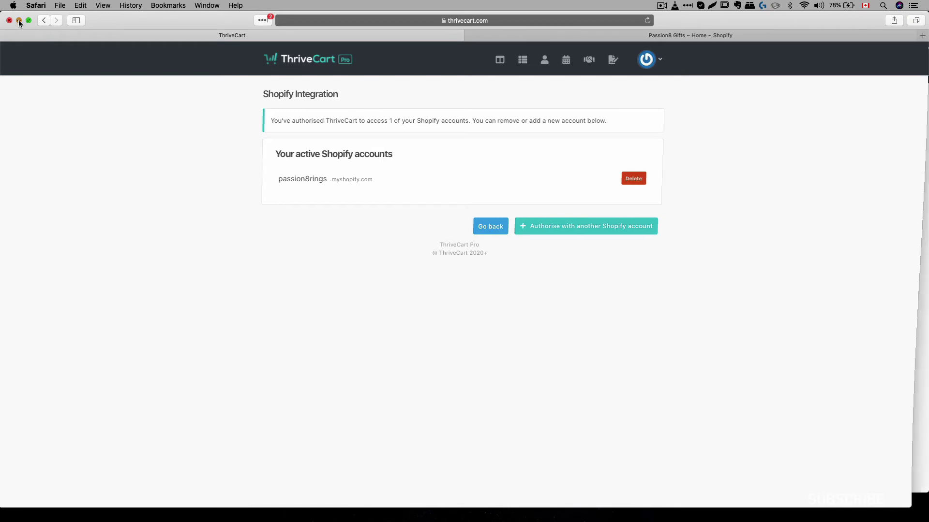
pyautogui.click(167, 226)
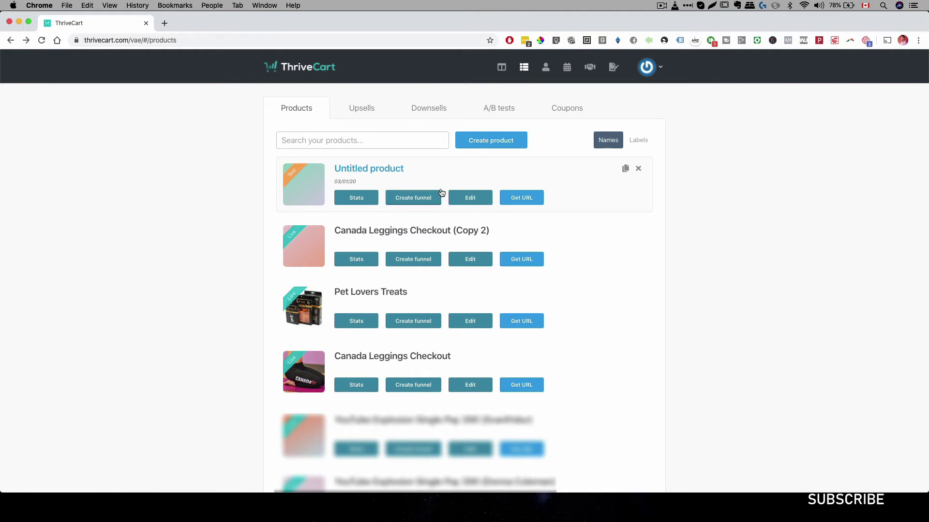
# Start a shipping option in the Untitled product's fulfillment settings, cancel it, and go back to the dashboard.
pyautogui.click(471, 201)
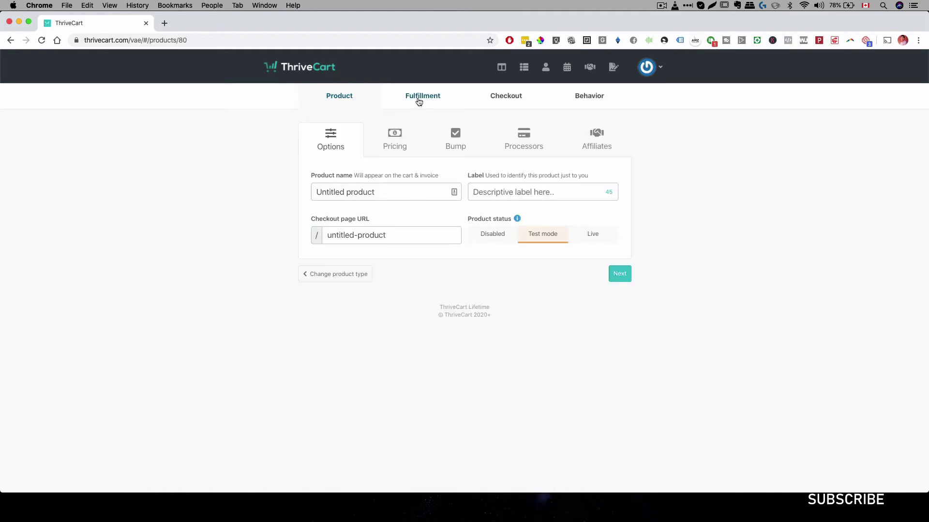
pyautogui.click(419, 99)
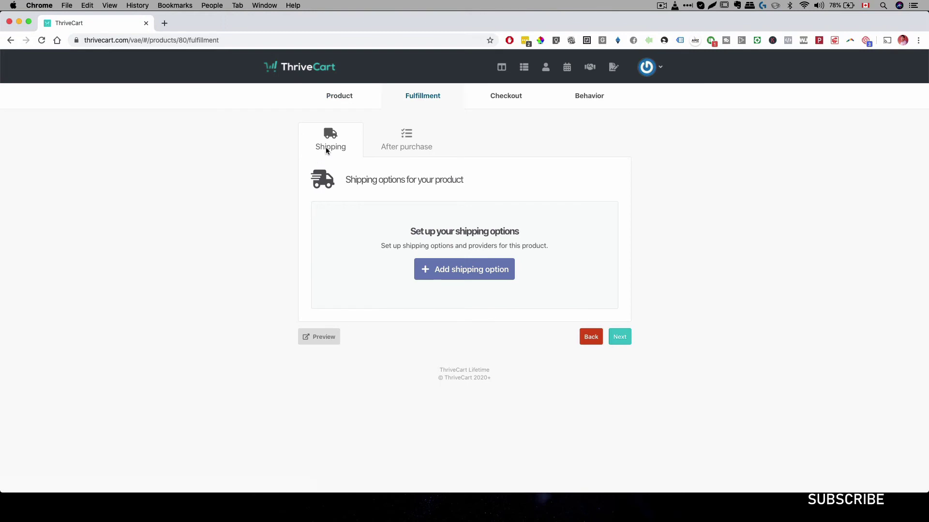
pyautogui.click(449, 277)
pyautogui.click(502, 204)
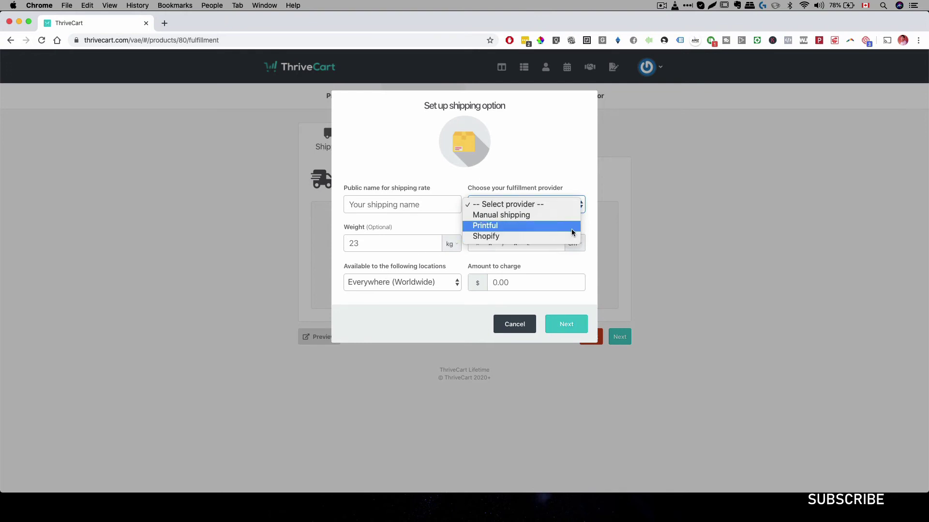
pyautogui.click(514, 327)
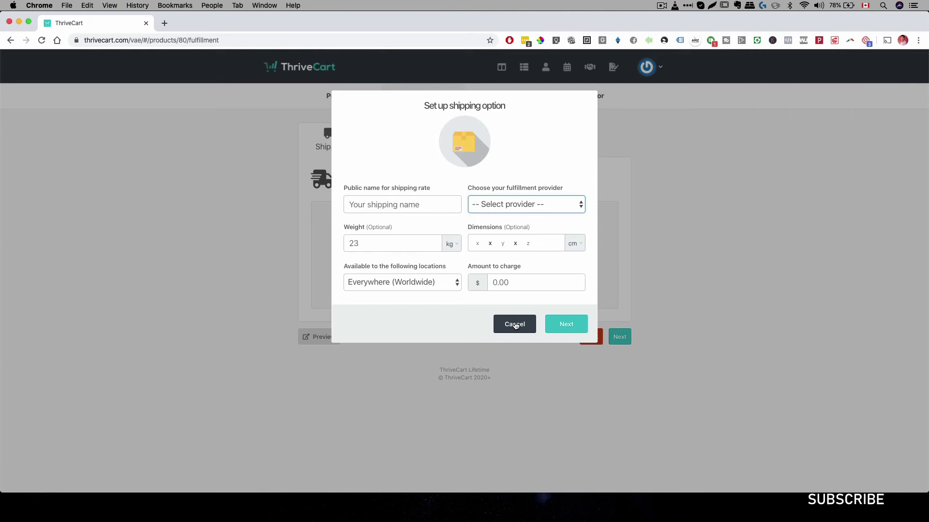
pyautogui.click(513, 325)
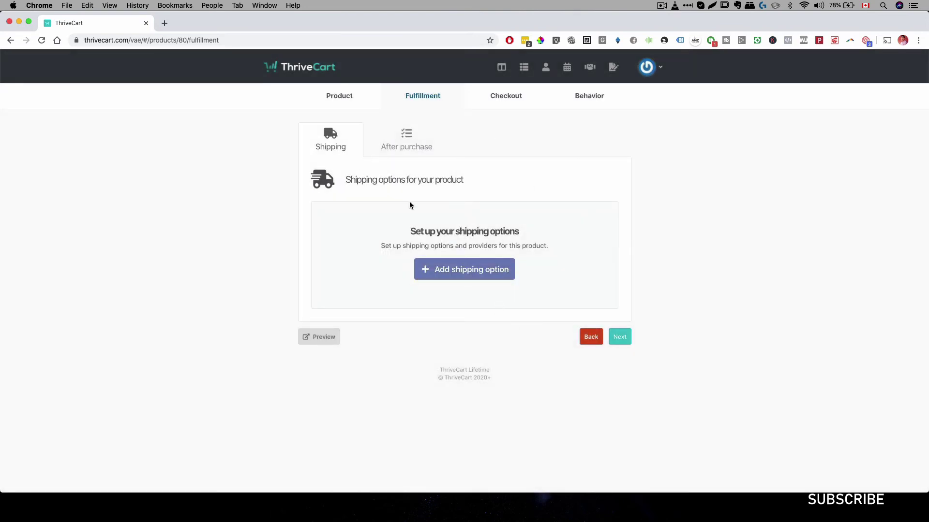
pyautogui.click(340, 100)
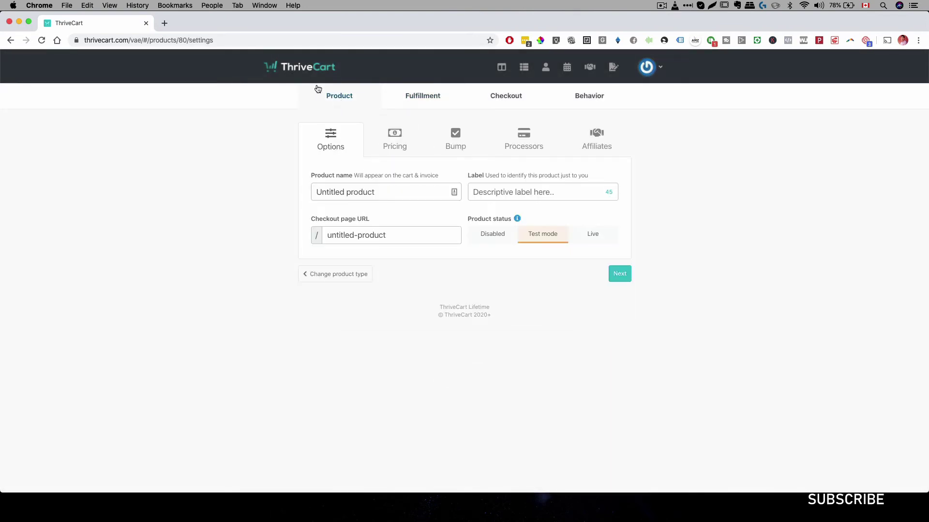
pyautogui.click(304, 78)
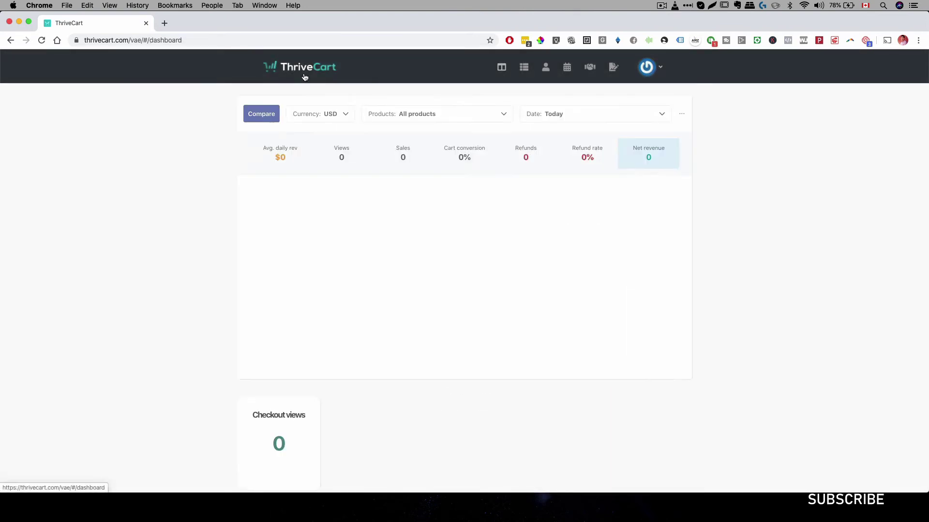
# Copy the live cart URL of the Canada Leggings Checkout product.
pyautogui.click(525, 70)
pyautogui.scroll(-3, 400, 378)
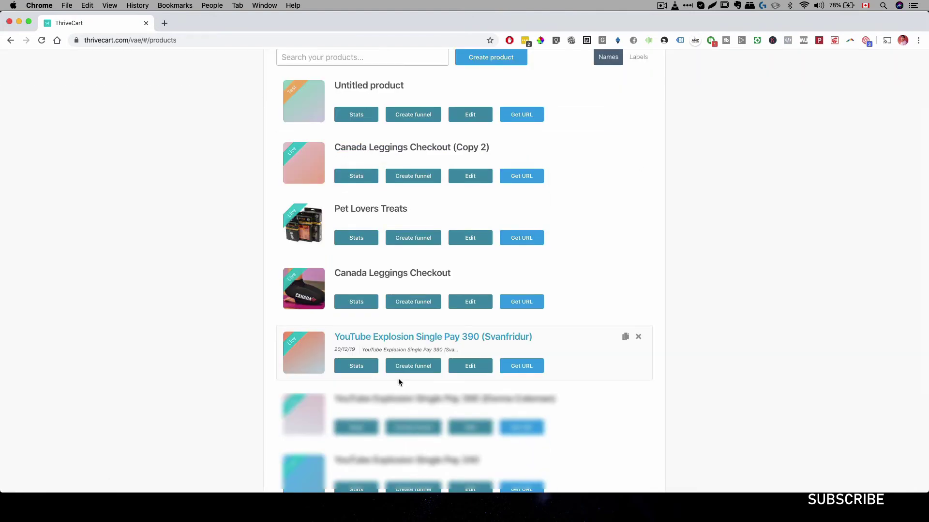
pyautogui.click(513, 301)
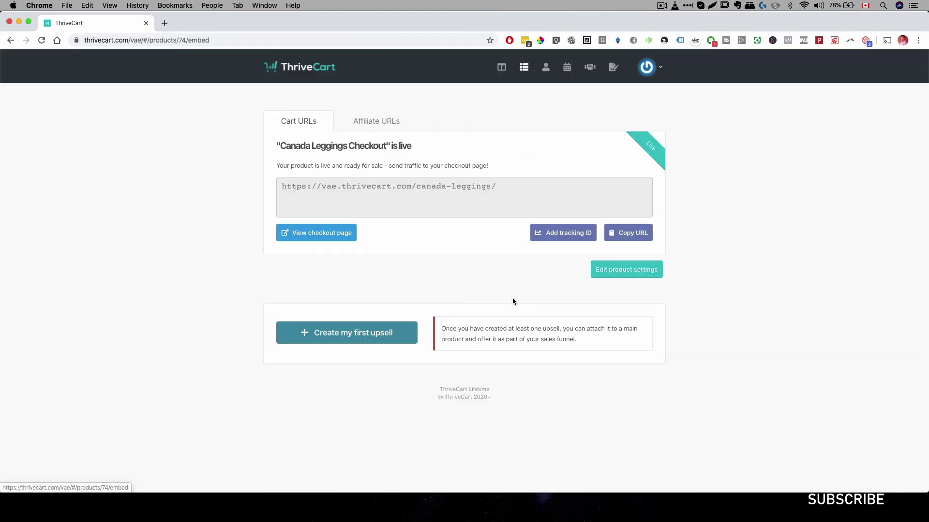
pyautogui.click(449, 187)
pyautogui.press('super+c')
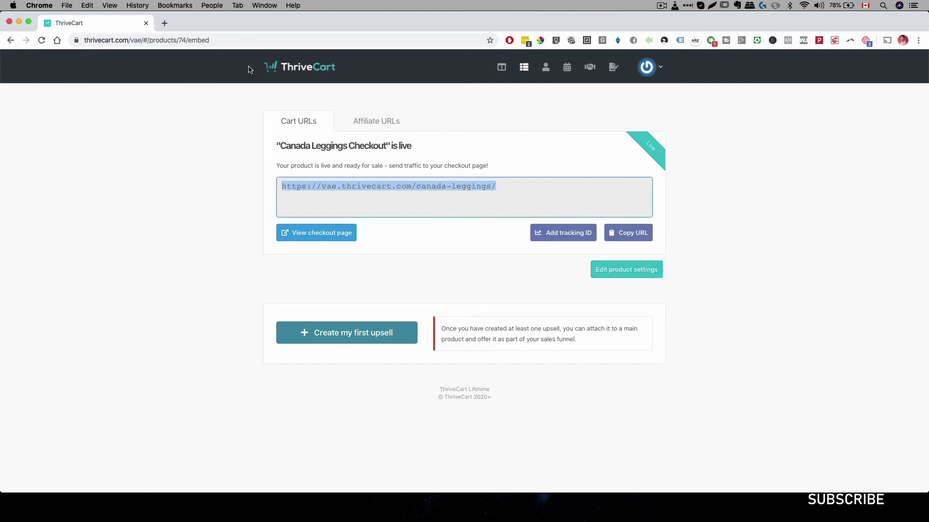
# Load the copied cart URL in a new Chrome tab to view the leggings checkout.
pyautogui.click(164, 23)
pyautogui.press('super+v')
pyautogui.press('Return')
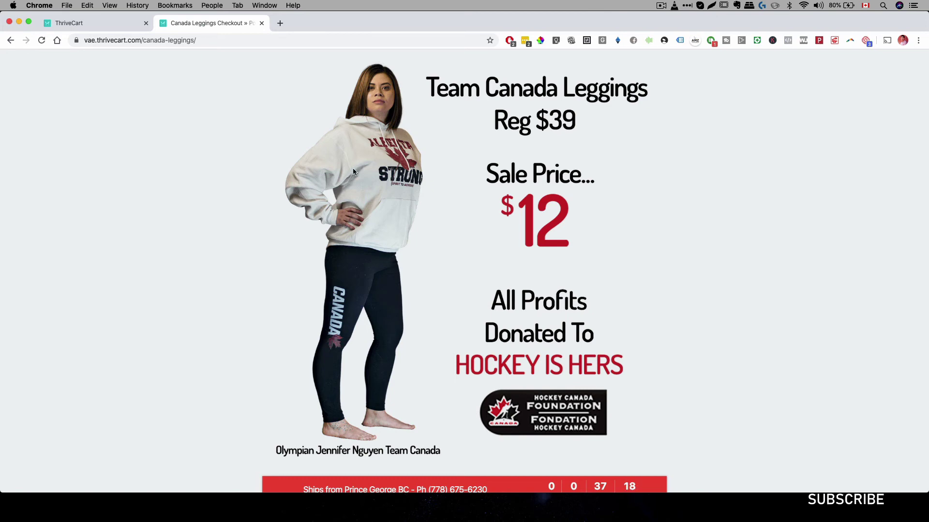
pyautogui.scroll(-10, 390, 235)
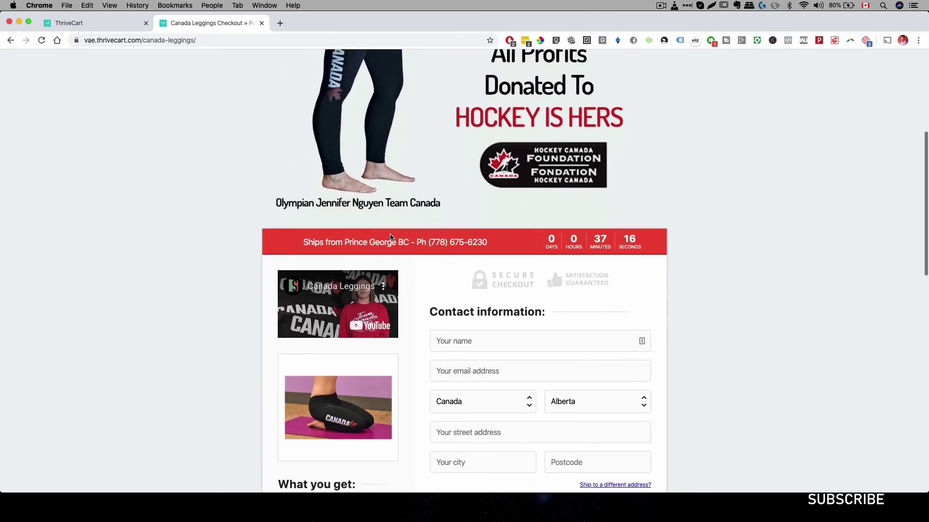
pyautogui.scroll(-2, 390, 237)
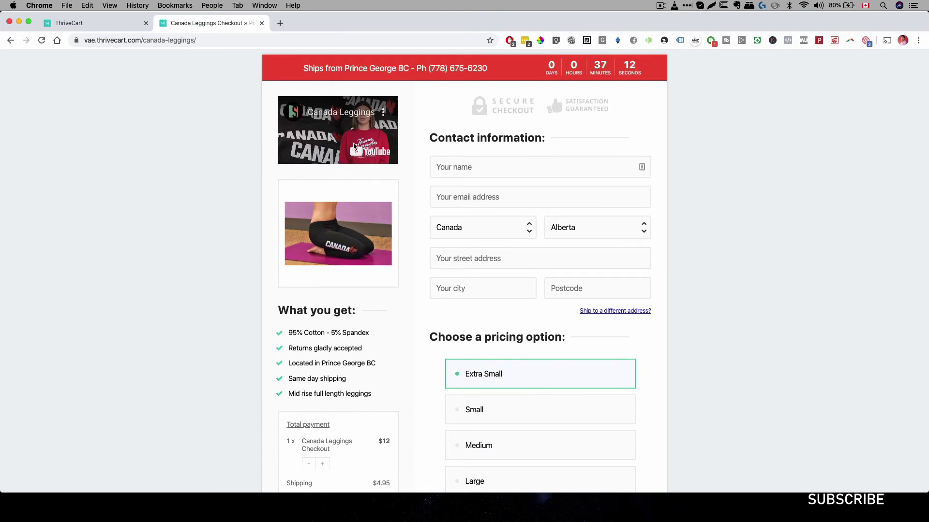
pyautogui.scroll(8, 349, 150)
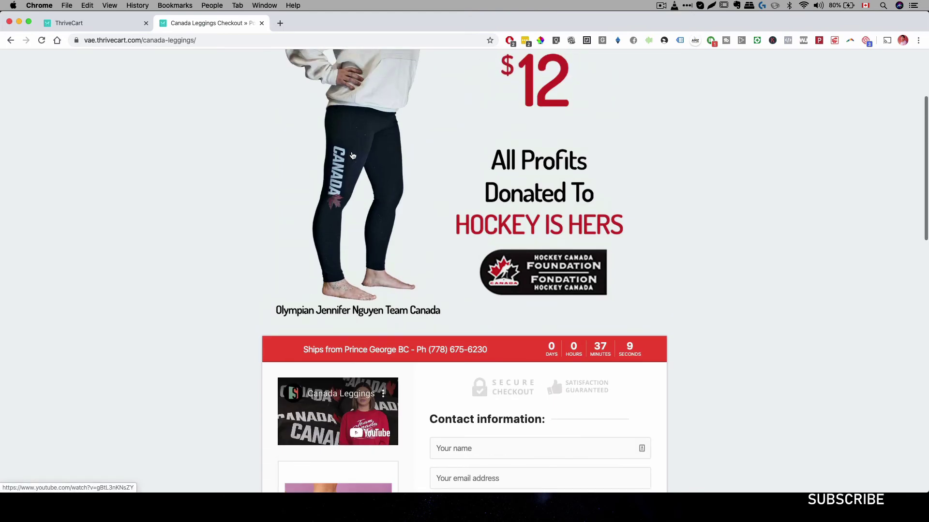
pyautogui.scroll(-6, 352, 156)
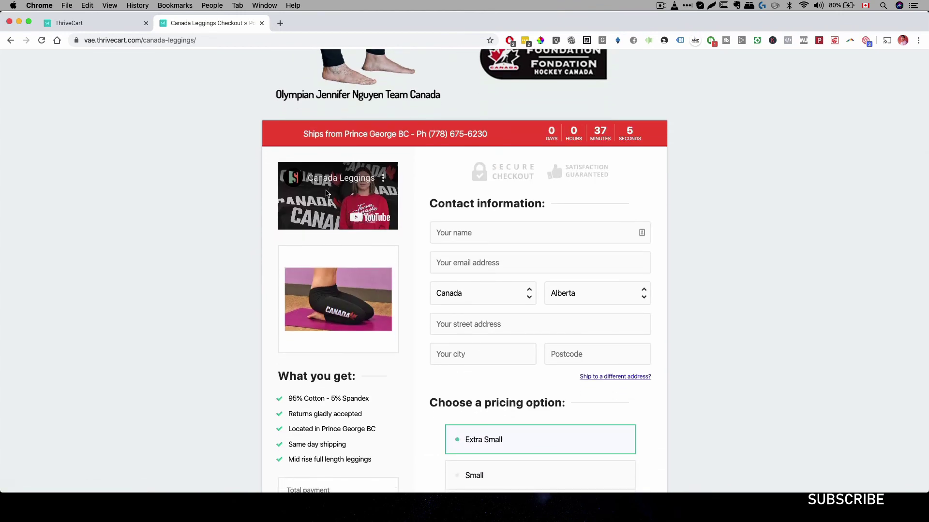
pyautogui.scroll(-2, 341, 210)
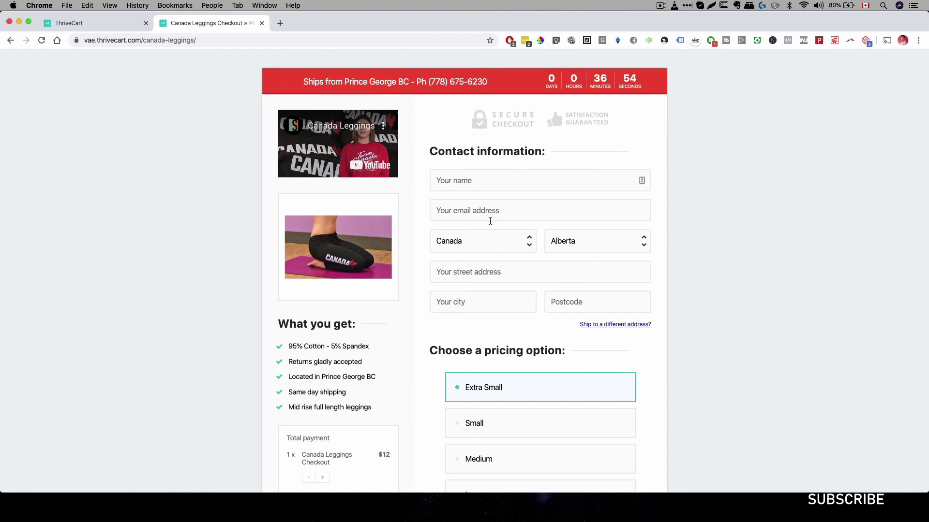
pyautogui.scroll(-9, 490, 221)
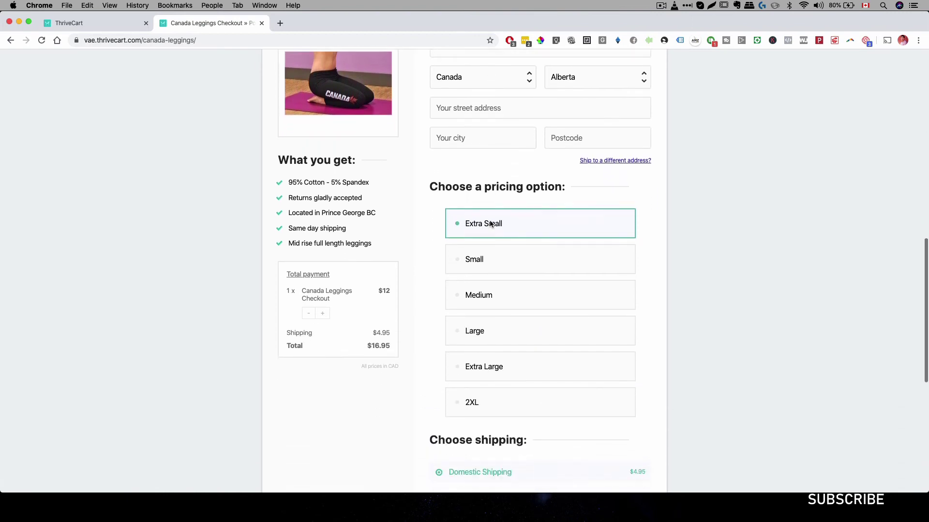
pyautogui.scroll(-4, 489, 222)
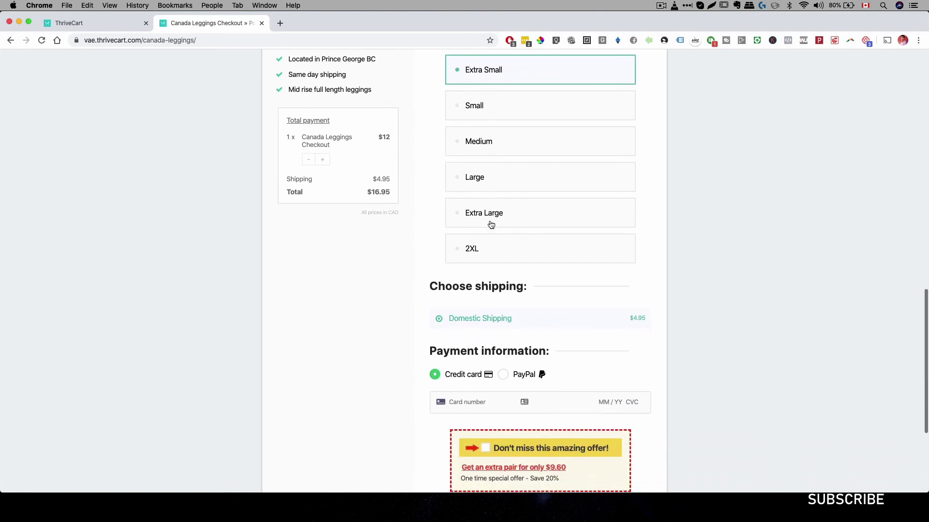
pyautogui.scroll(6, 490, 222)
pyautogui.scroll(8, 489, 224)
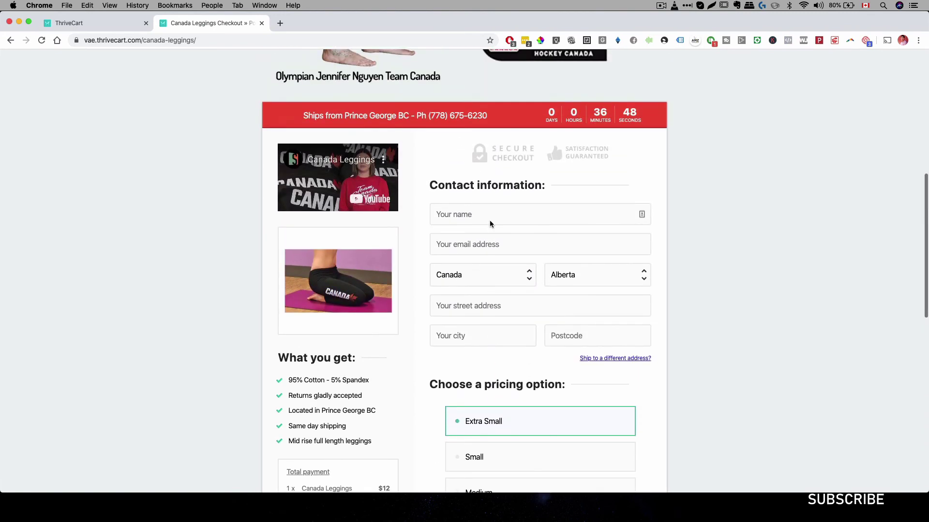
pyautogui.scroll(-5, 489, 223)
pyautogui.scroll(2, 490, 224)
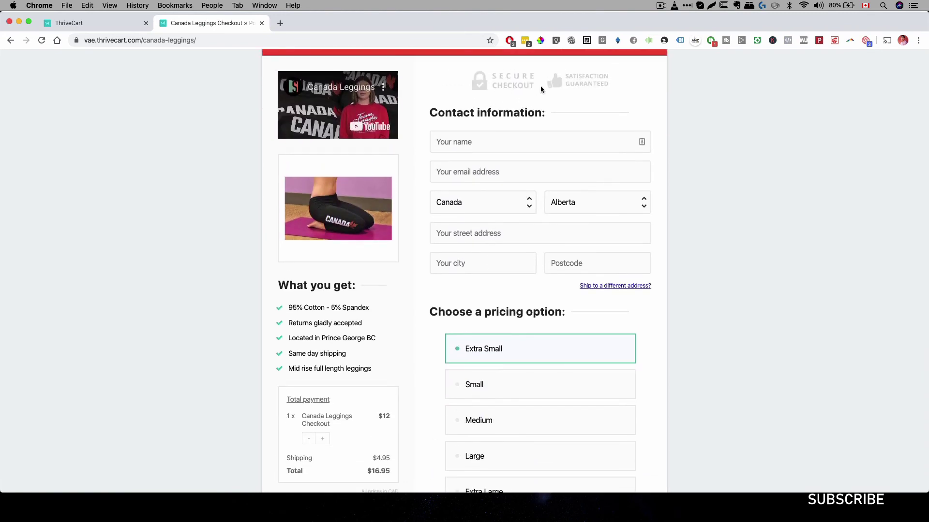
pyautogui.scroll(-4, 486, 300)
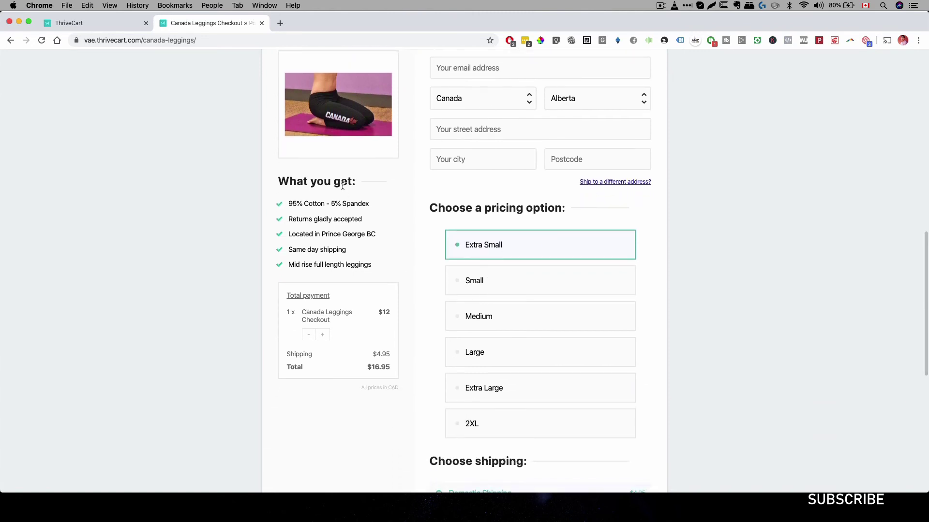
pyautogui.scroll(-4, 425, 266)
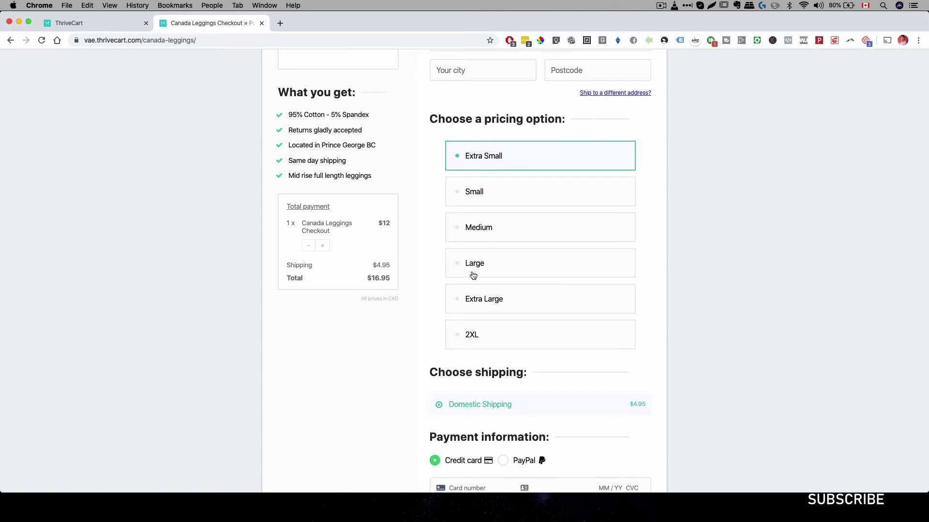
pyautogui.scroll(-10, 473, 274)
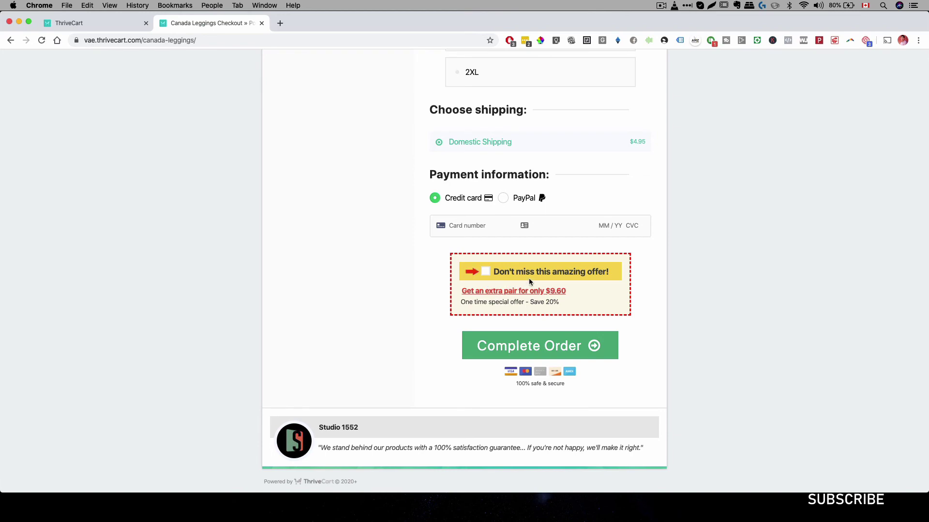
pyautogui.scroll(20, 529, 278)
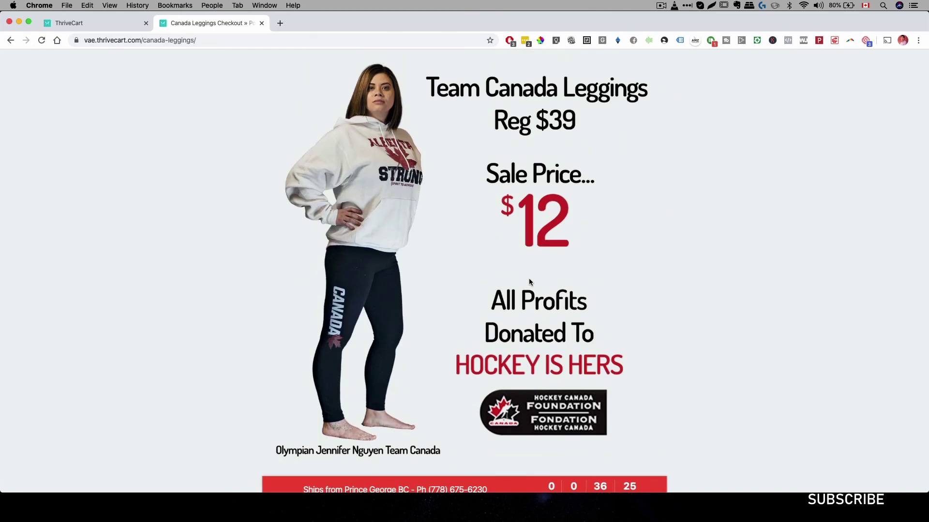